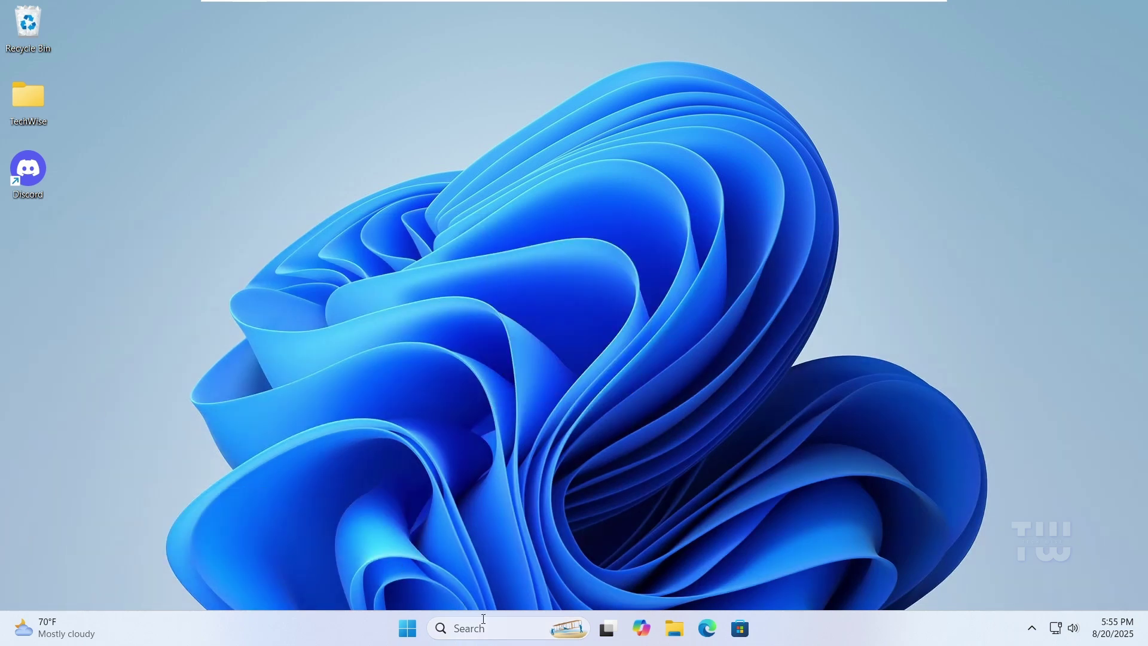
Search ncpa.cpl to reach Network Connections and select the Ethernet0 adapter.
left_click(483, 626)
type("nc")
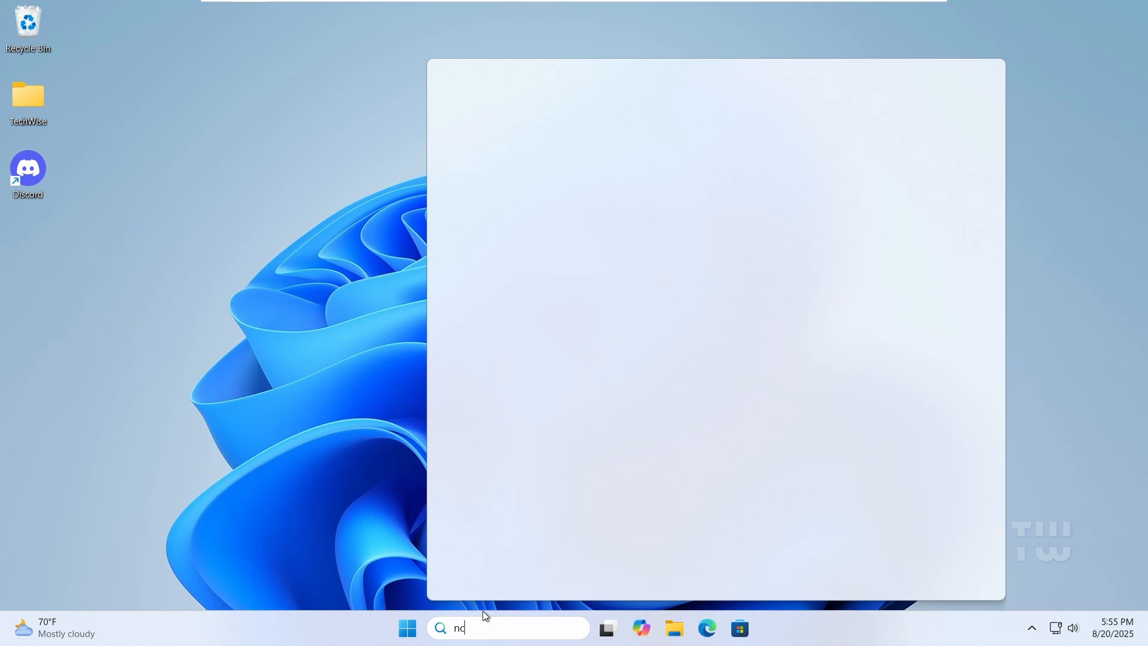
type("pl")
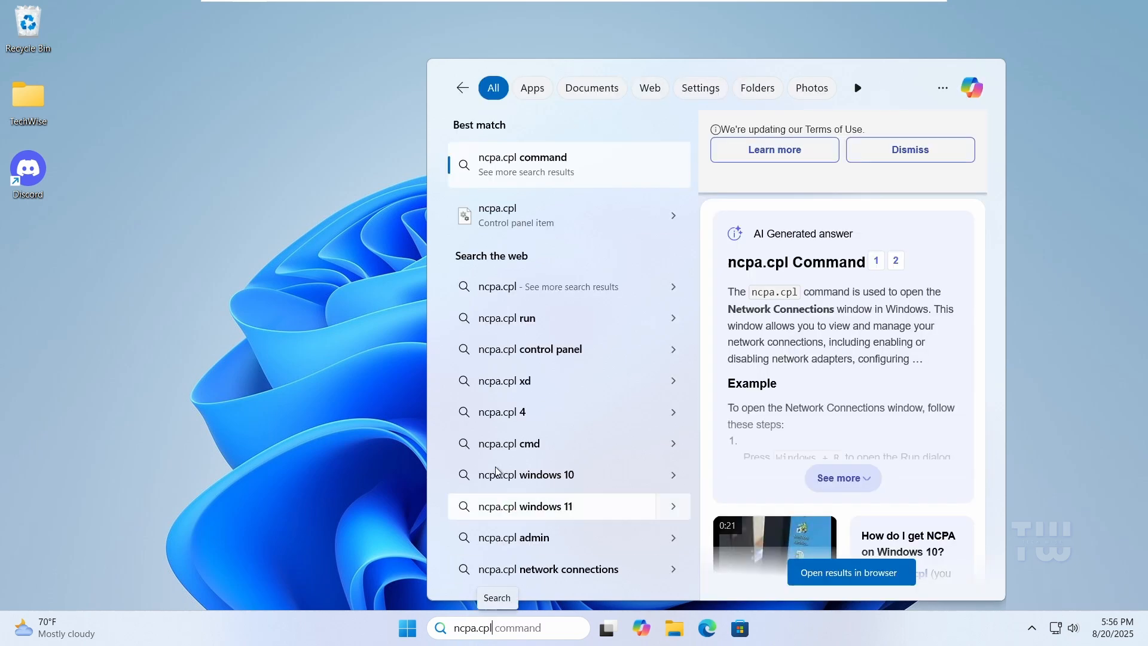
left_click(533, 222)
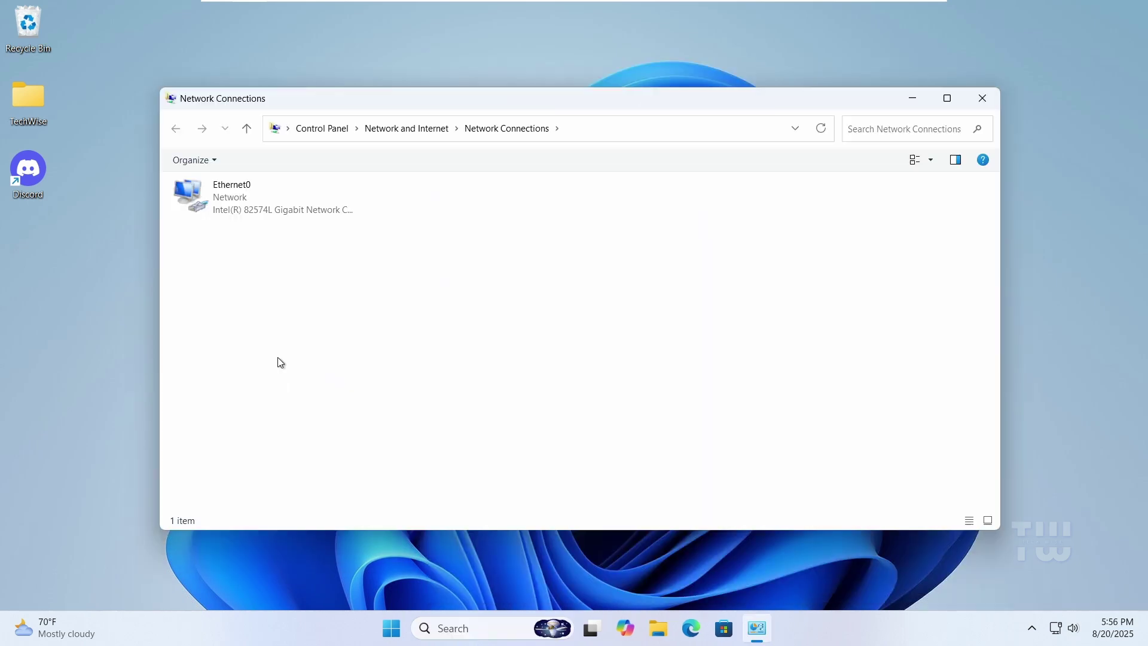
left_click(258, 213)
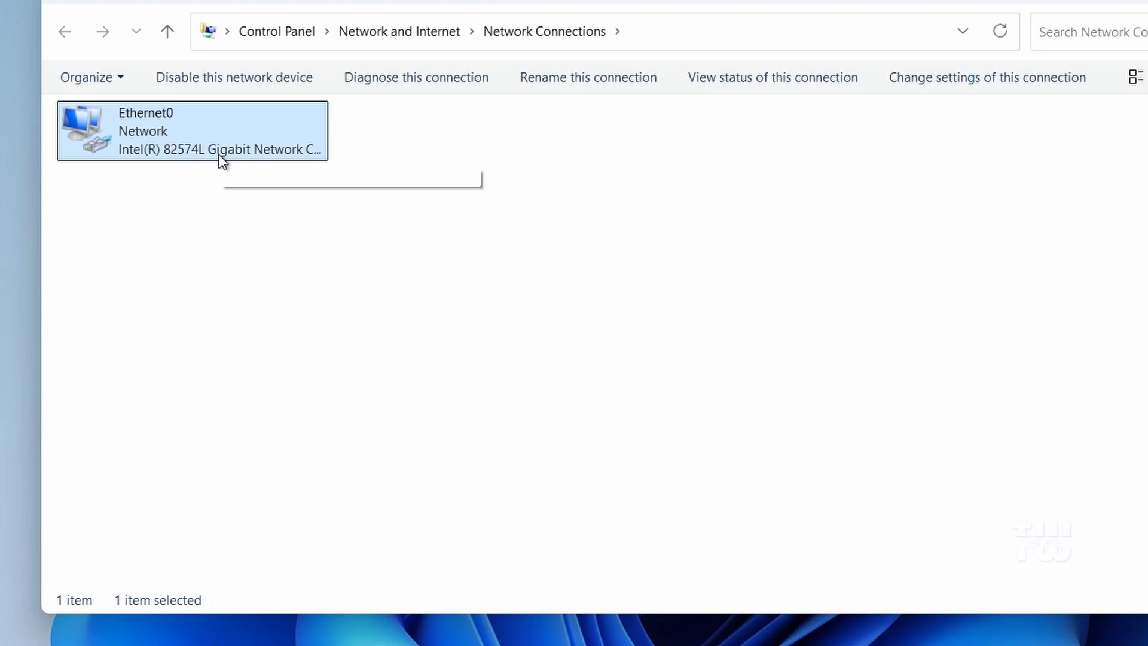
Bring up Ethernet0's properties and select Internet Protocol Version 4 (TCP/IPv4).
right_click(190, 140)
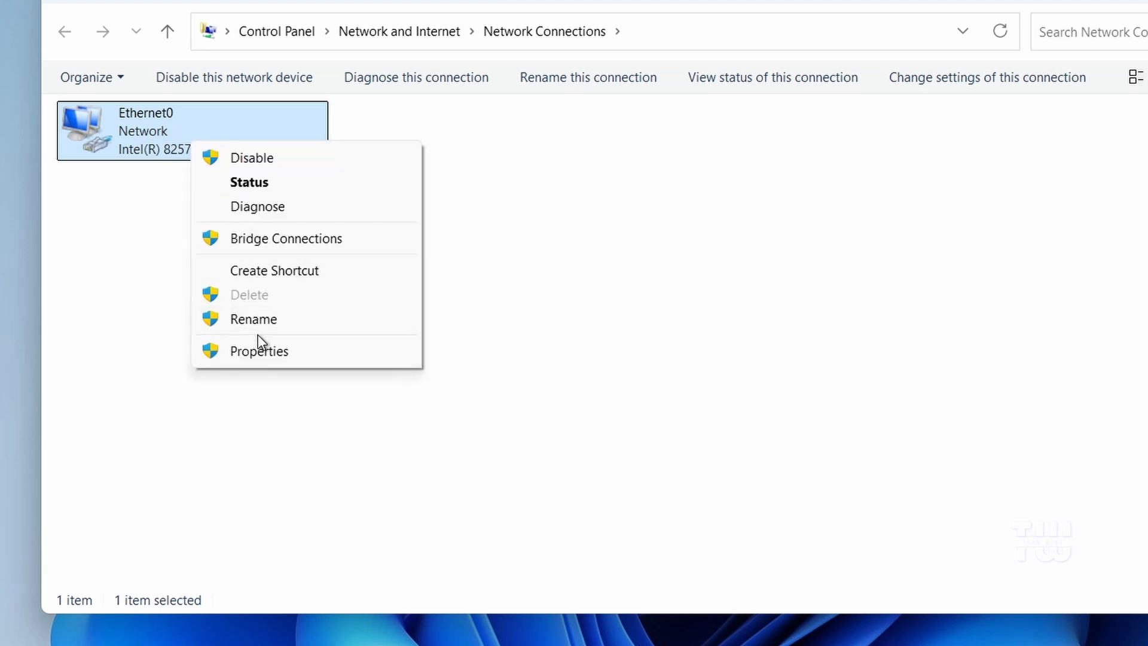
left_click(255, 352)
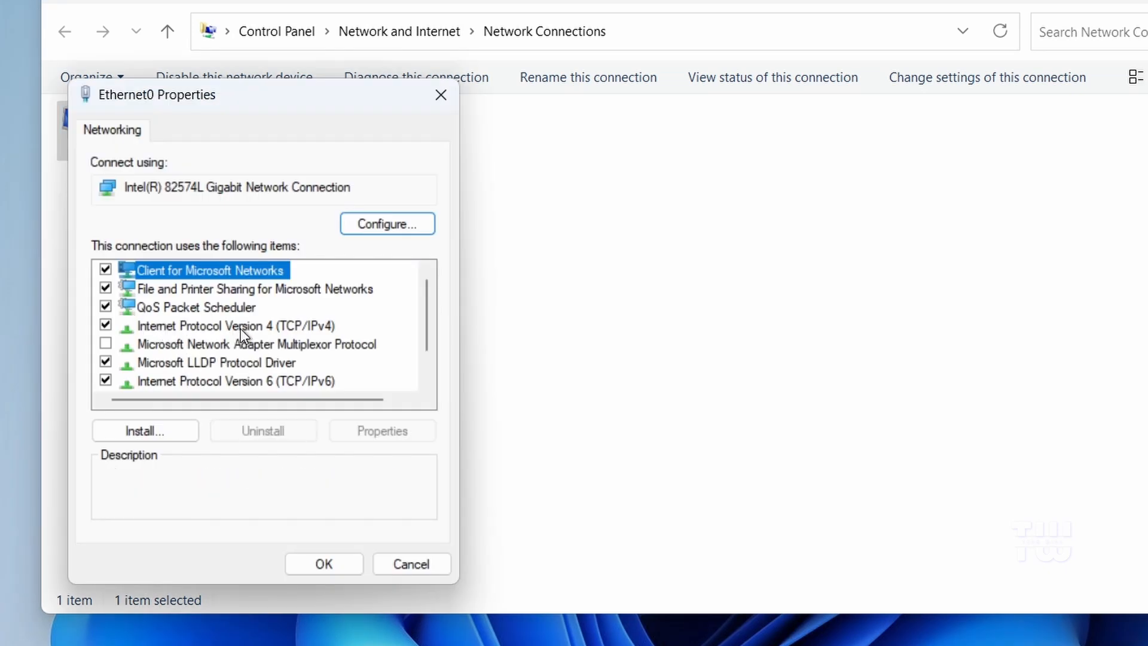
left_click(243, 326)
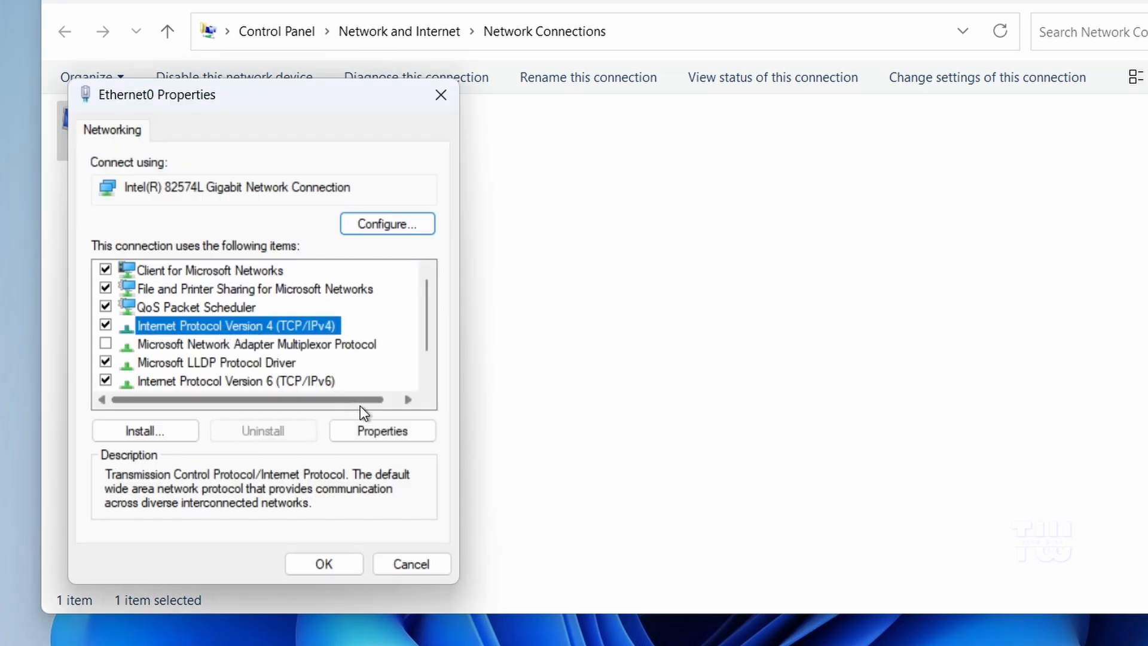
Enter manual DNS servers 8.8.8.8 preferred and 8.8.4.4 alternate and confirm with OK.
left_click(385, 431)
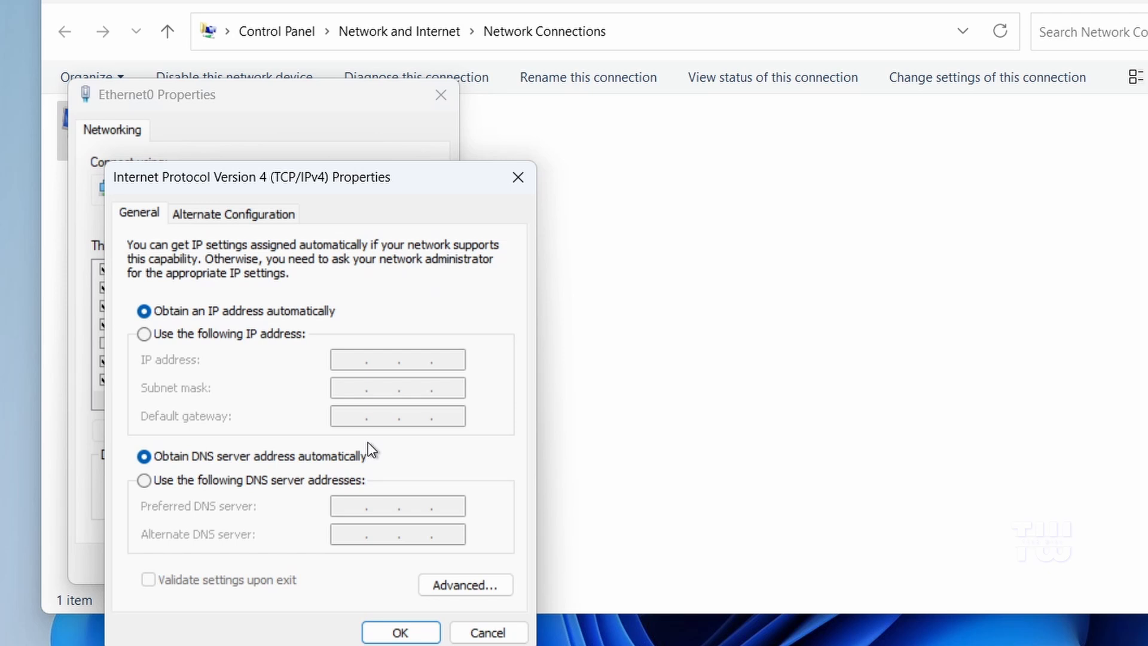
left_click(144, 481)
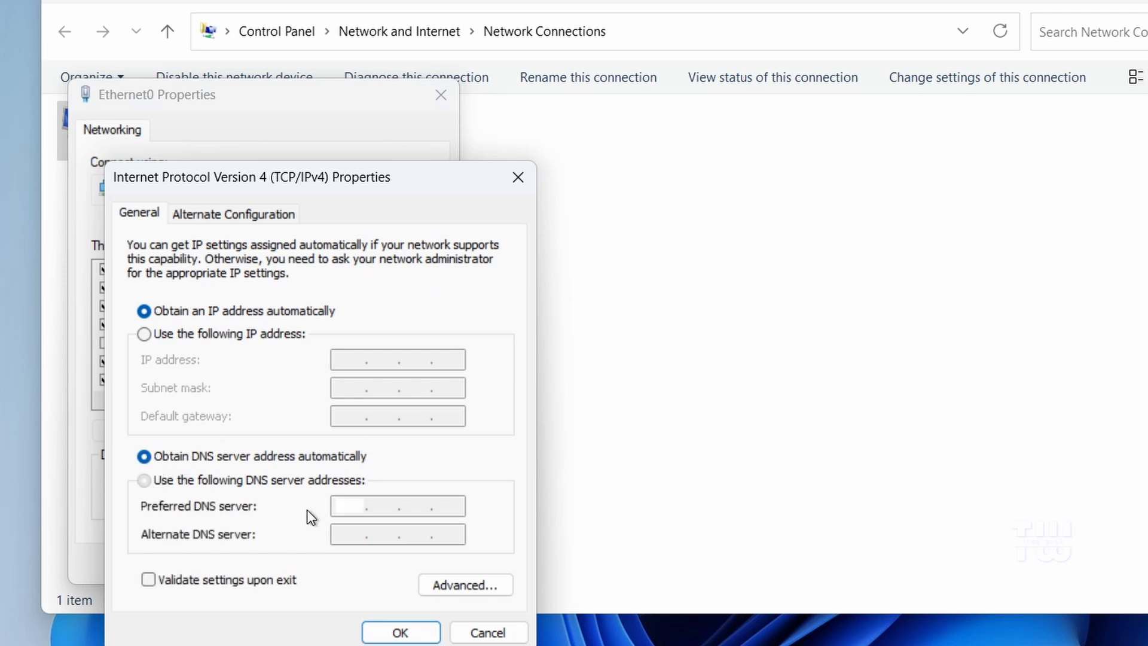
left_click(350, 507)
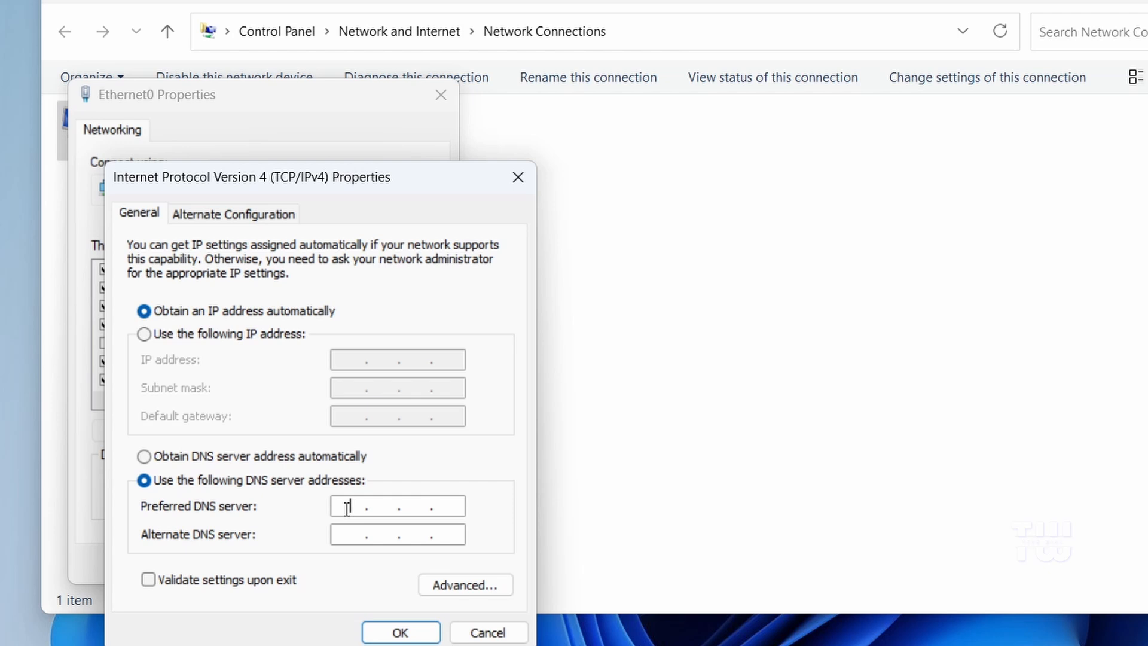
type("8 . 8 . ")
type("8 . 8")
left_click(341, 537)
type("8.8.")
type("4.4")
left_click(386, 635)
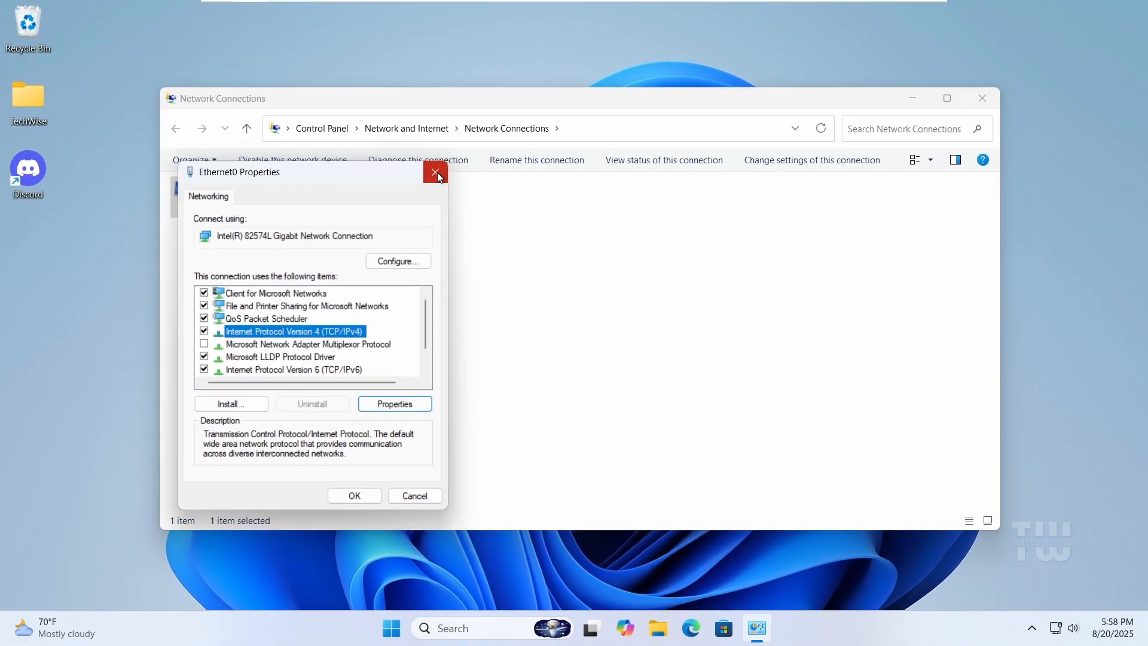
Close the network windows, launch Discord to its login screen, then close it.
left_click(437, 173)
left_click(982, 98)
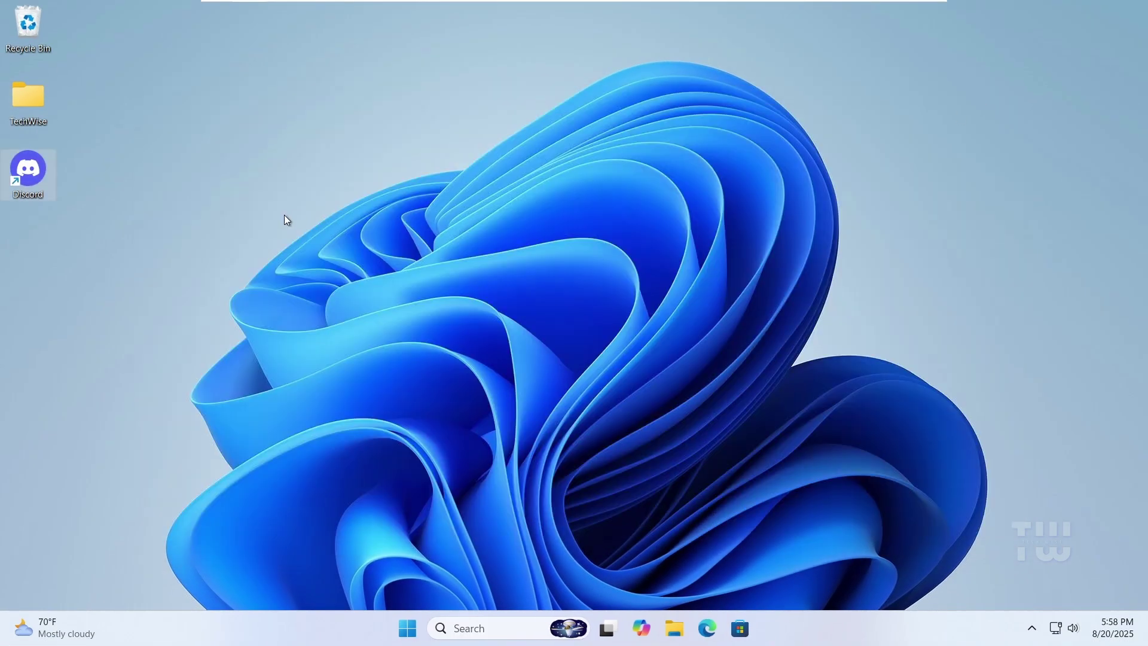
double_click(40, 184)
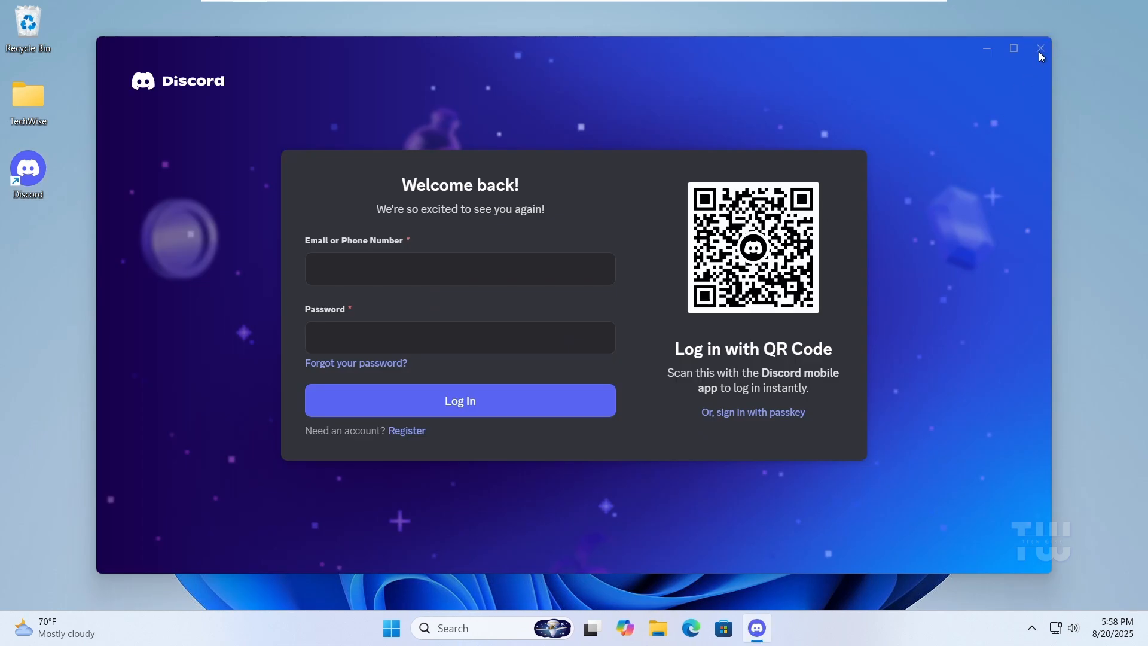
left_click(1041, 49)
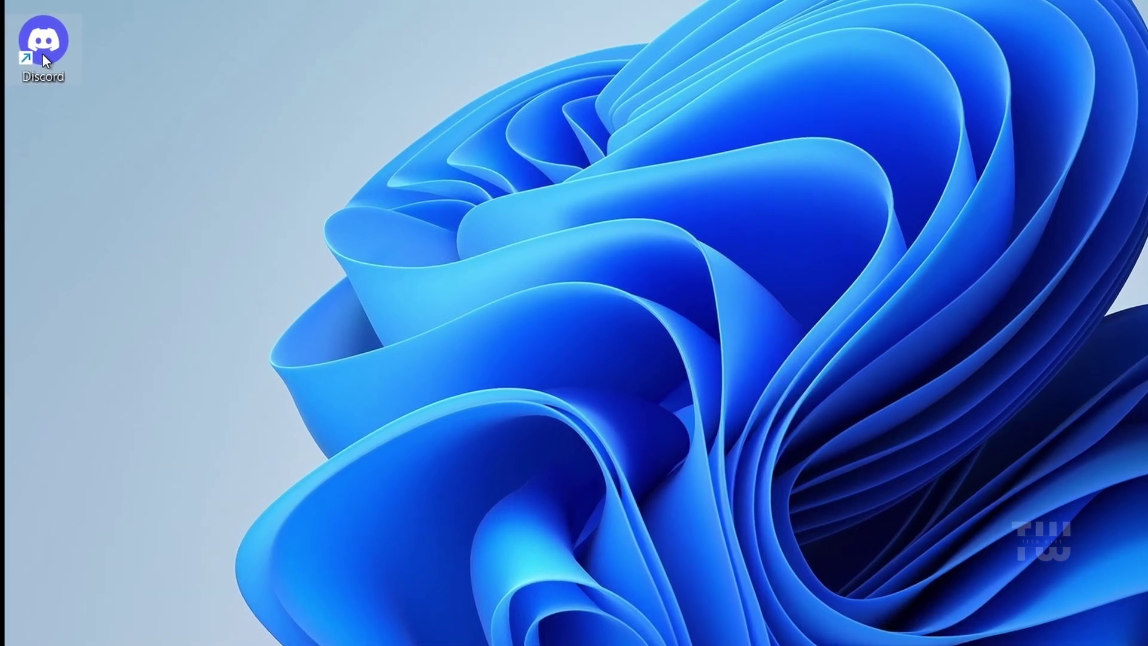
Reach the Compatibility settings of the Discord desktop shortcut's properties.
right_click(42, 53)
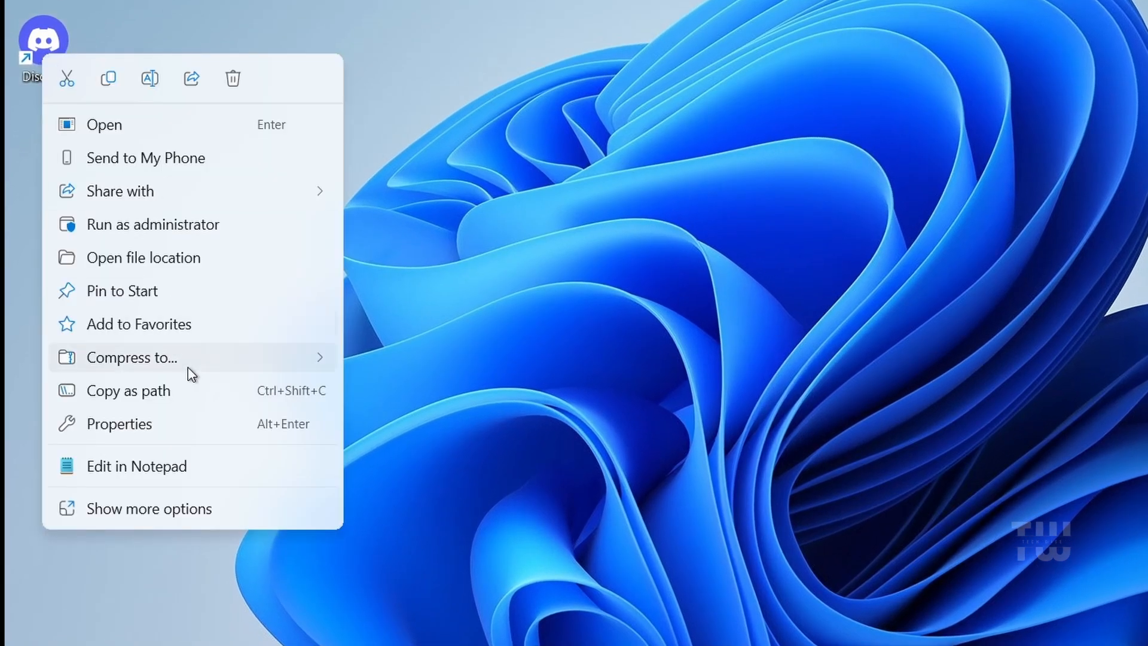
left_click(188, 431)
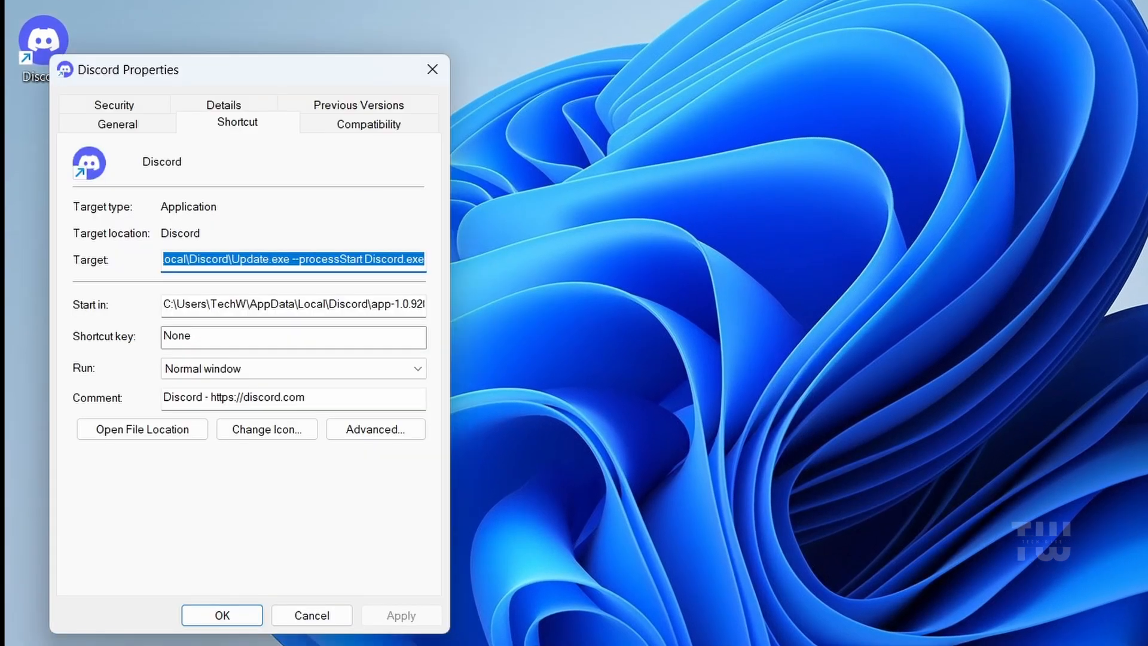
left_click(362, 132)
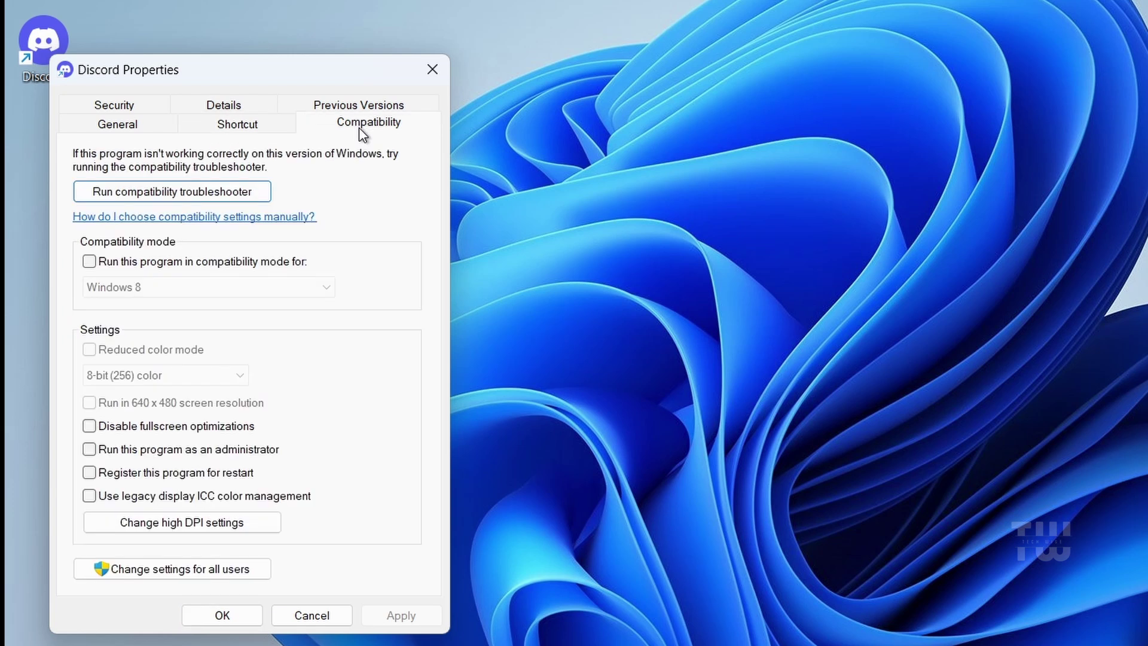
Enable Windows 8 compatibility mode and Run as administrator, then apply and confirm.
left_click(90, 262)
left_click(251, 289)
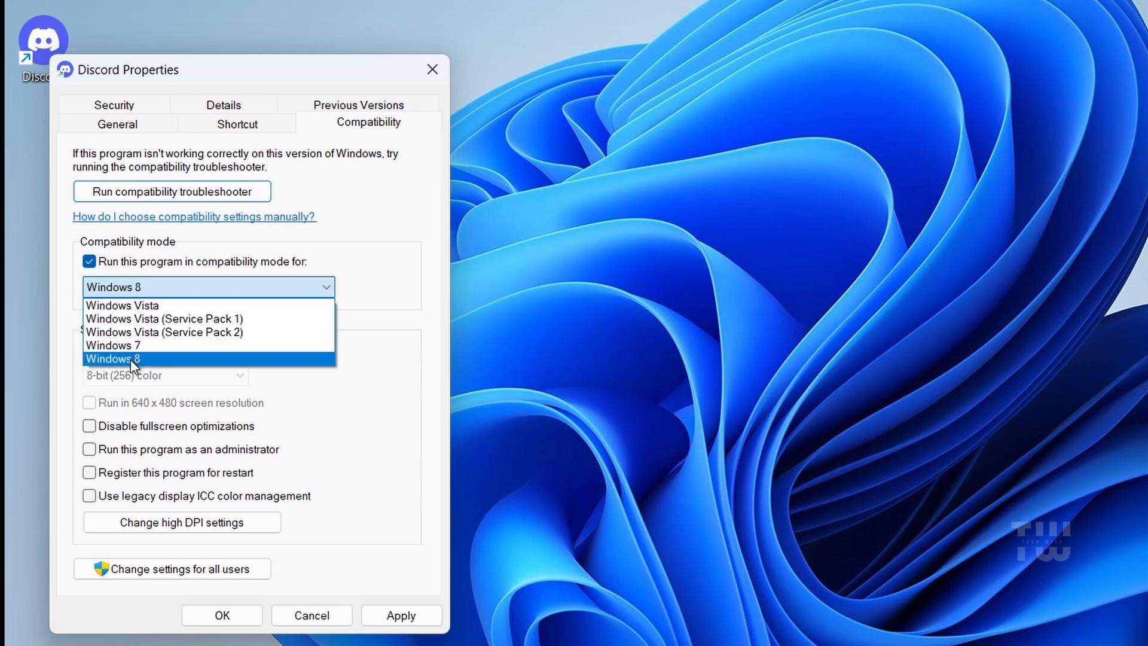
left_click(135, 359)
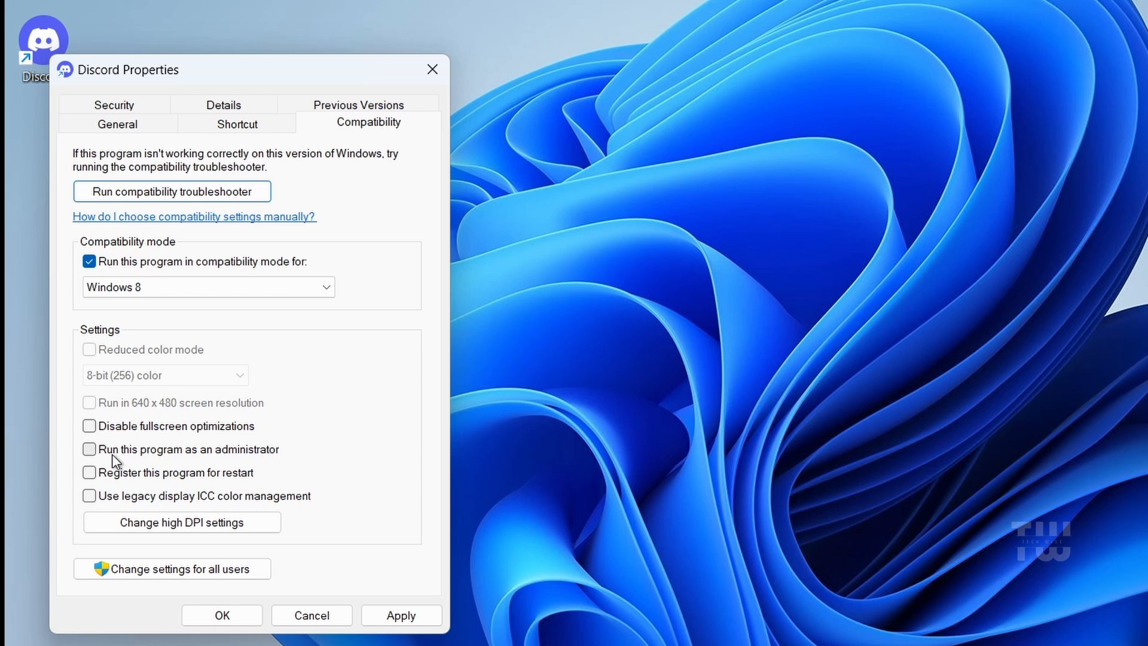
left_click(150, 452)
left_click(401, 615)
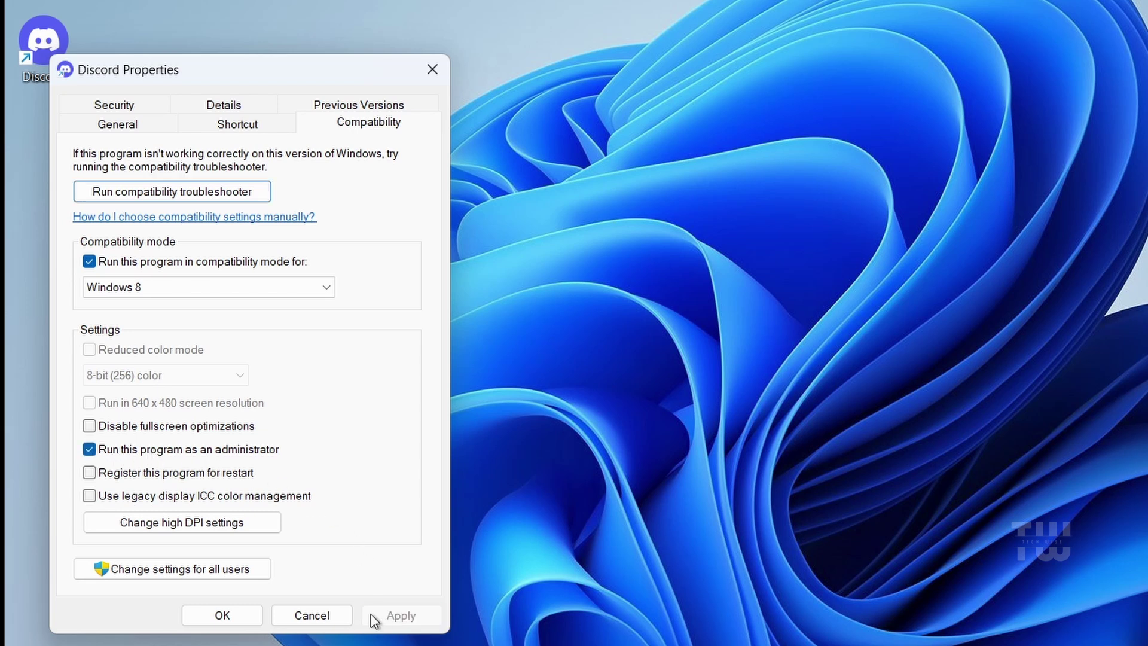
left_click(236, 615)
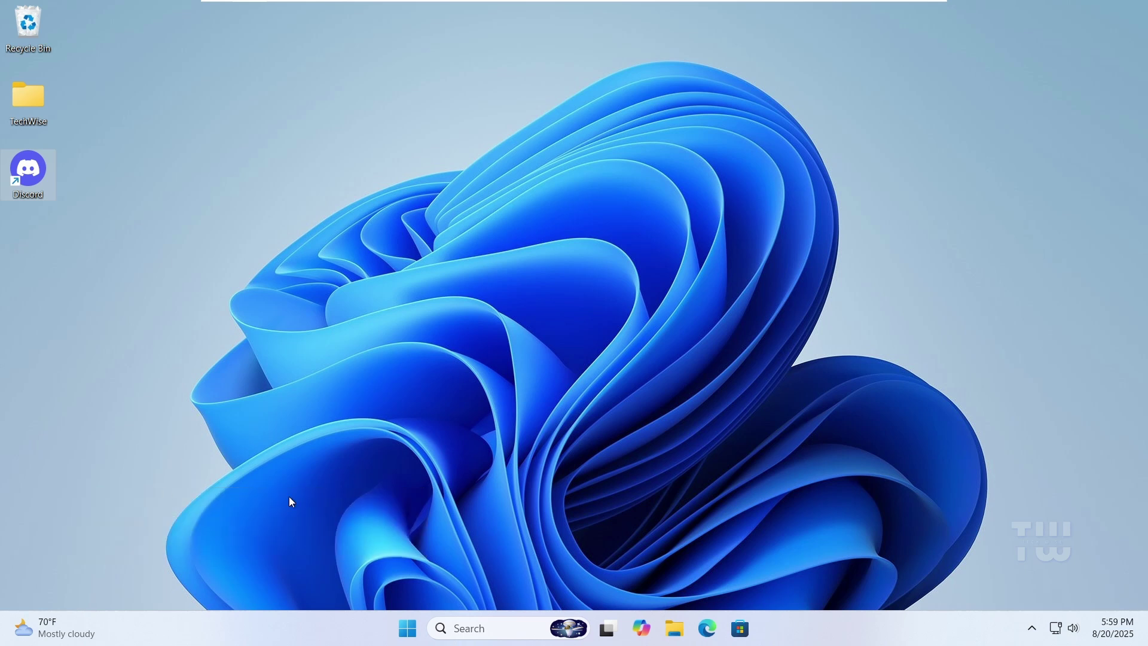
Search cmd and launch Command Prompt with Run as administrator.
left_click(485, 628)
type("cm")
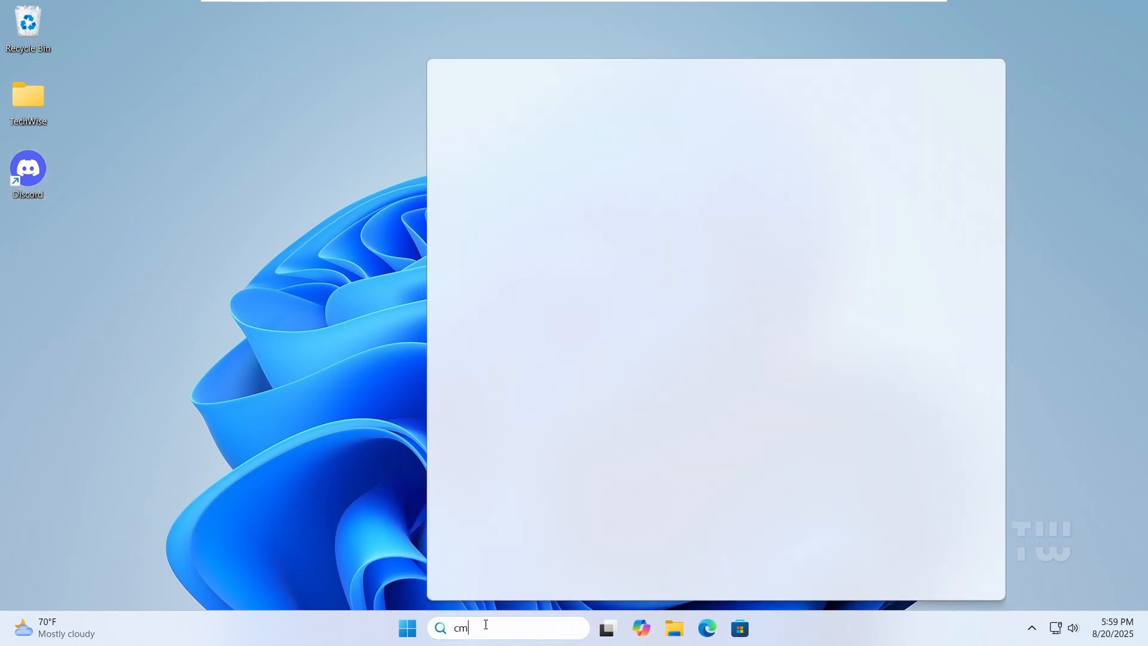
type("d")
right_click(587, 170)
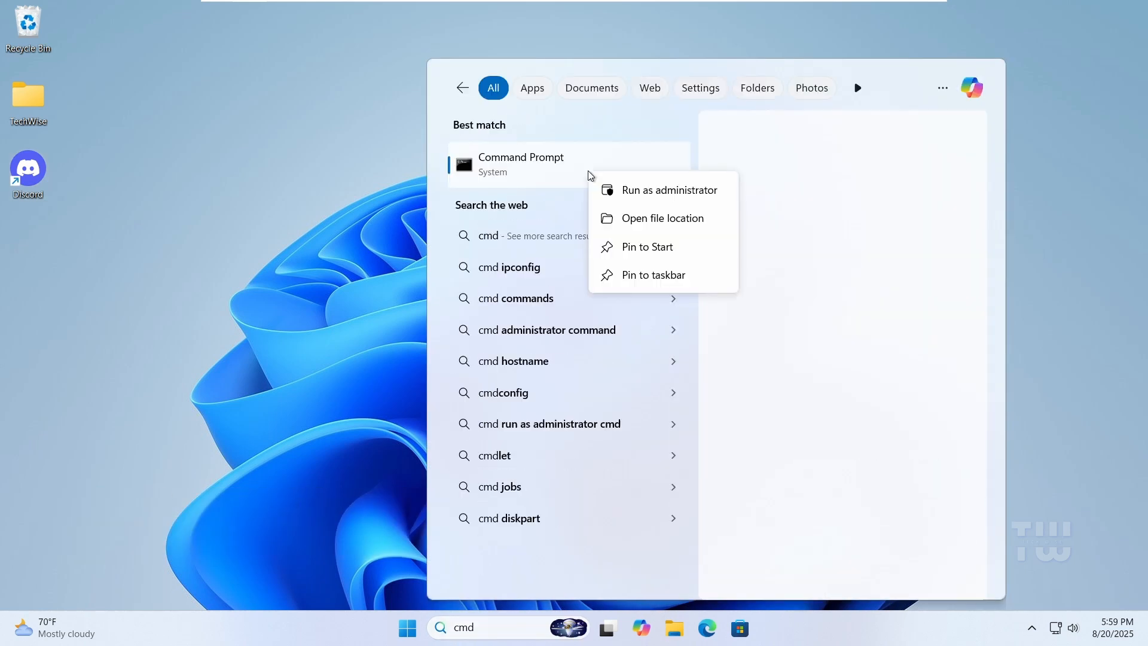
left_click(668, 190)
Approve UAC, run ipconfig /flushdns, highlight the success line, and close the window.
left_click(499, 431)
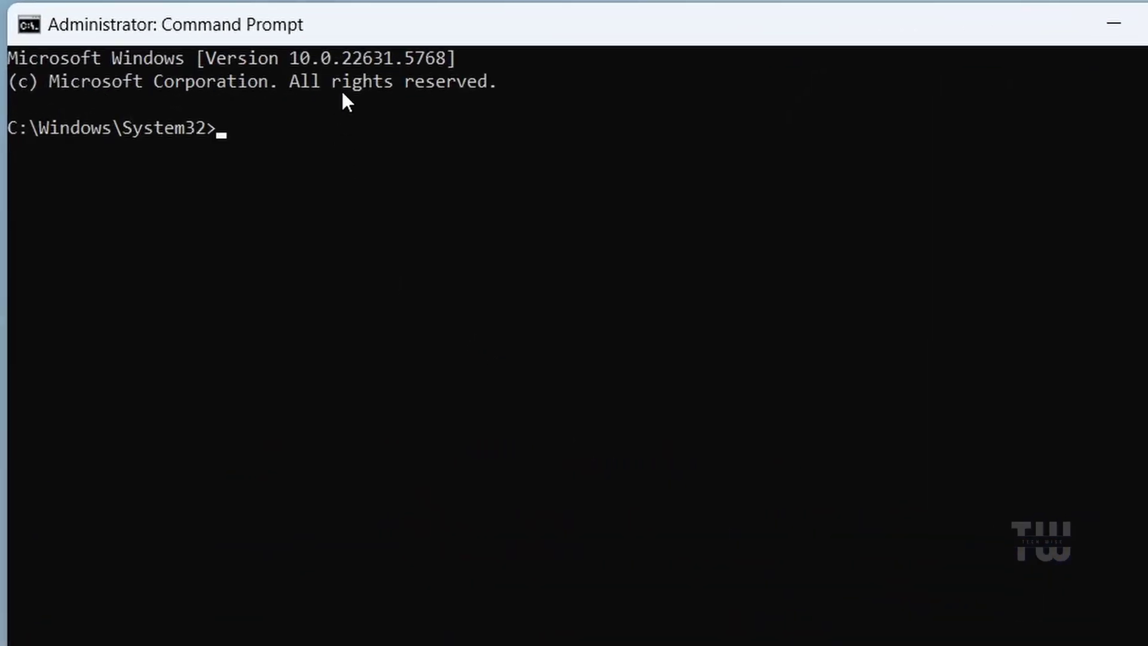
type("ip")
type("config ")
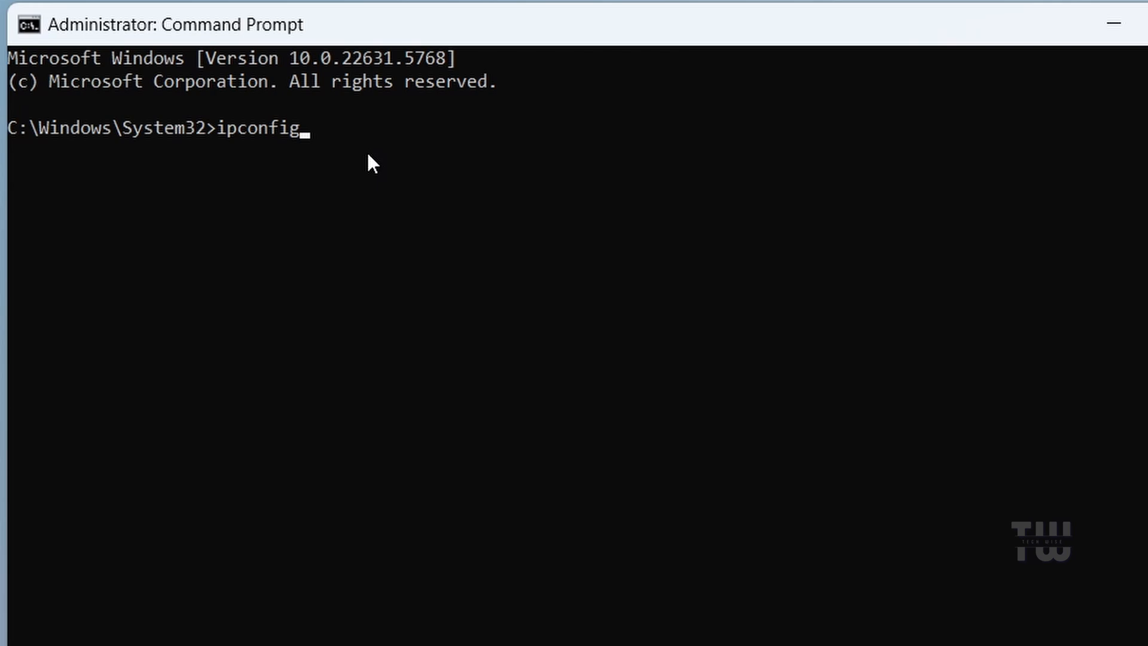
type("/flushd")
type("ns")
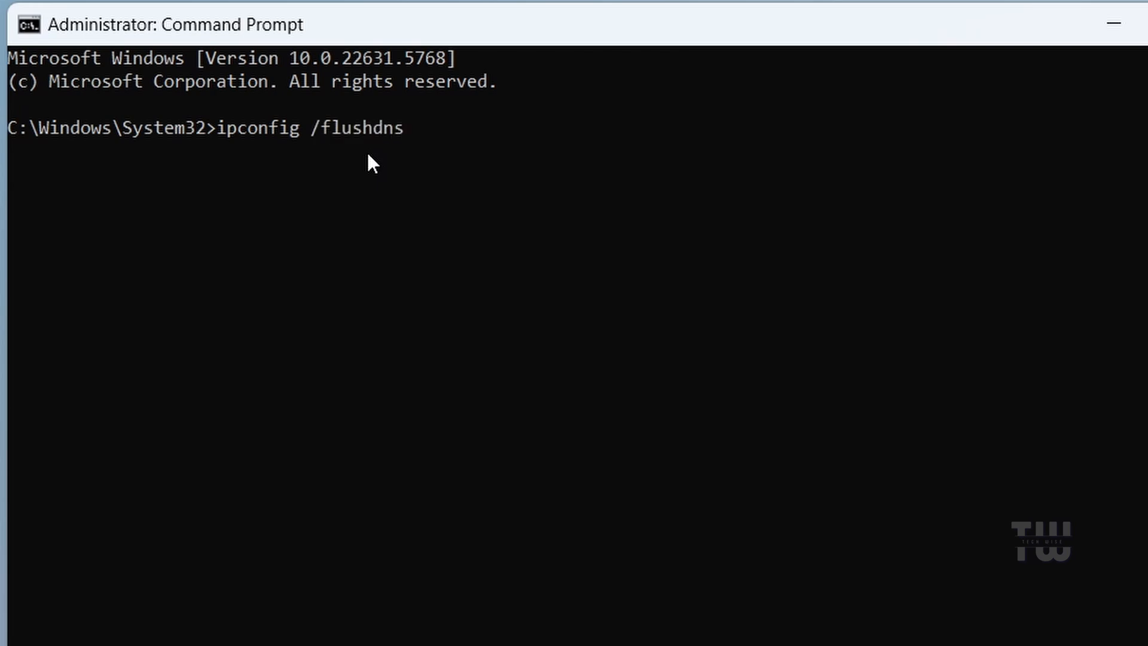
key("Return")
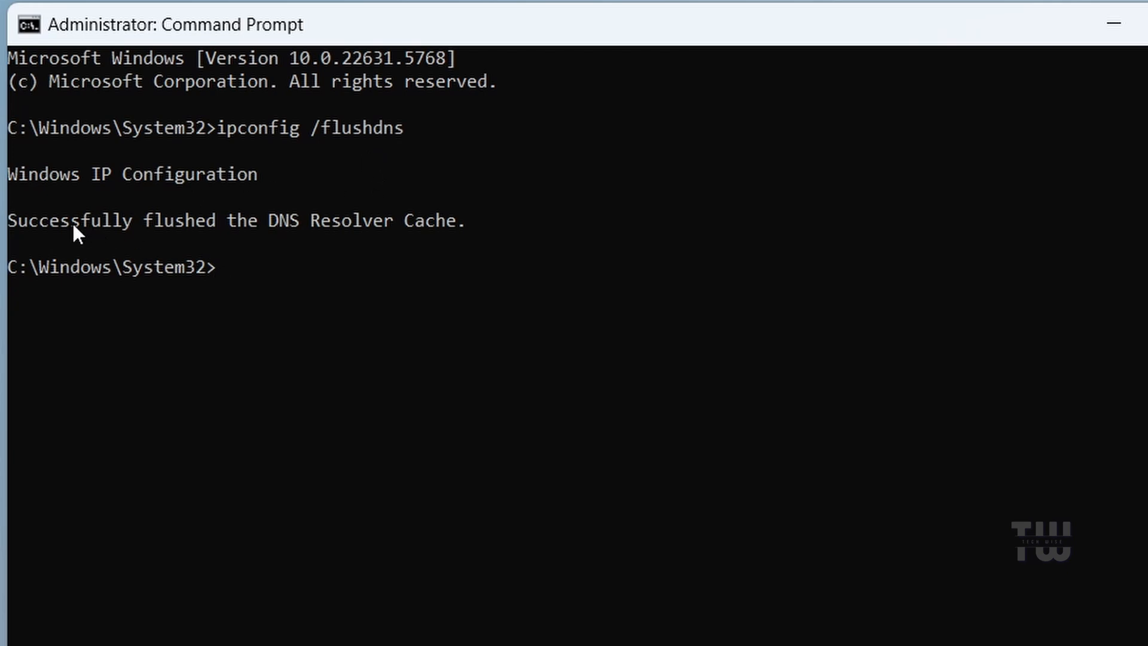
left_click_drag(13, 218, 452, 223)
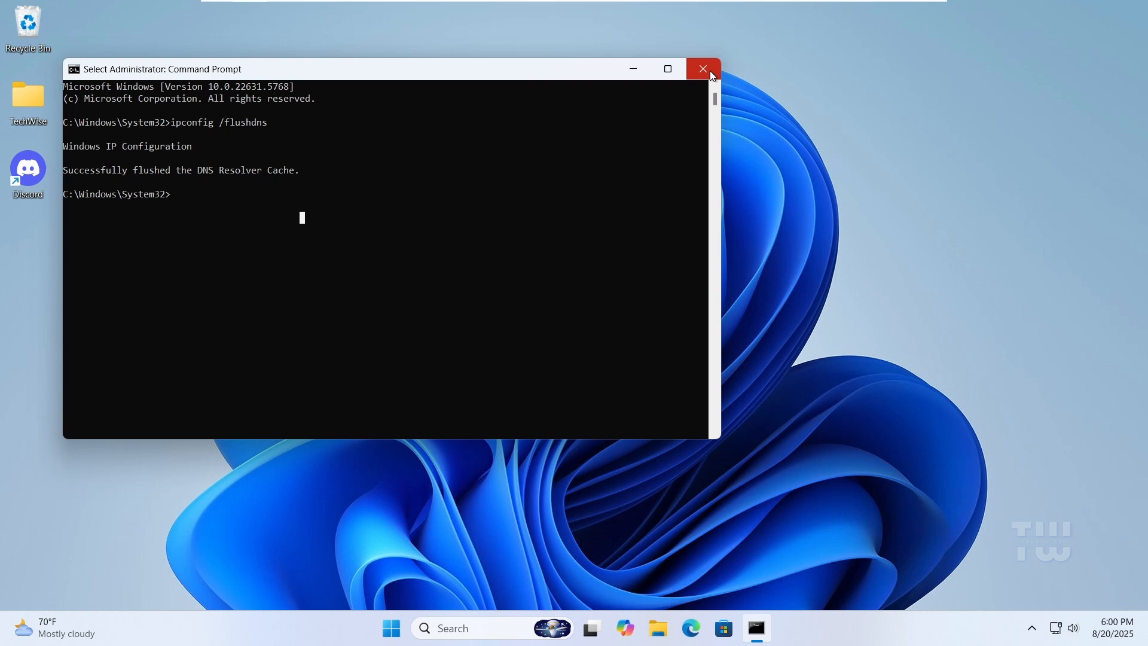
left_click(710, 70)
Restart the computer from the Start menu's power options.
left_click(408, 628)
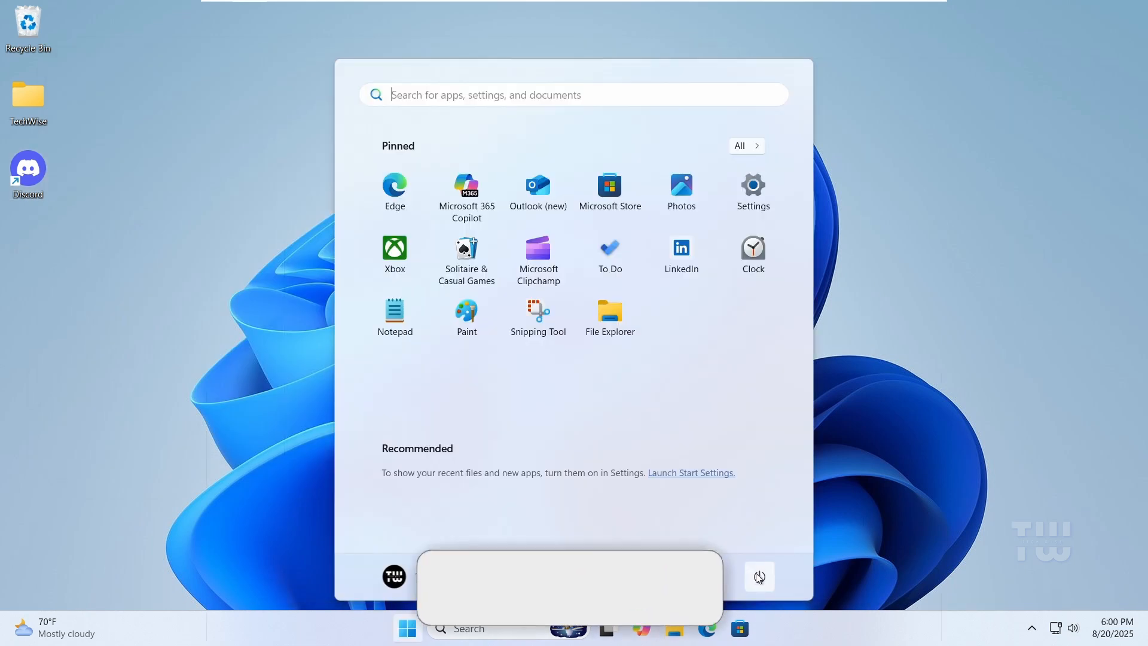
left_click(758, 576)
left_click(769, 544)
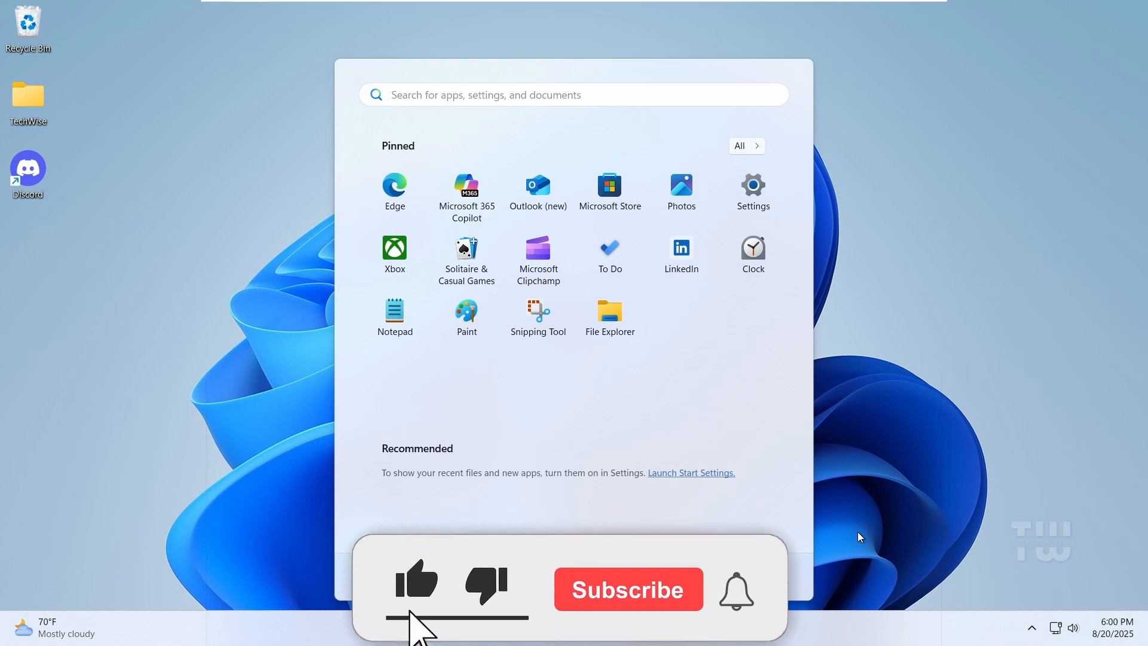